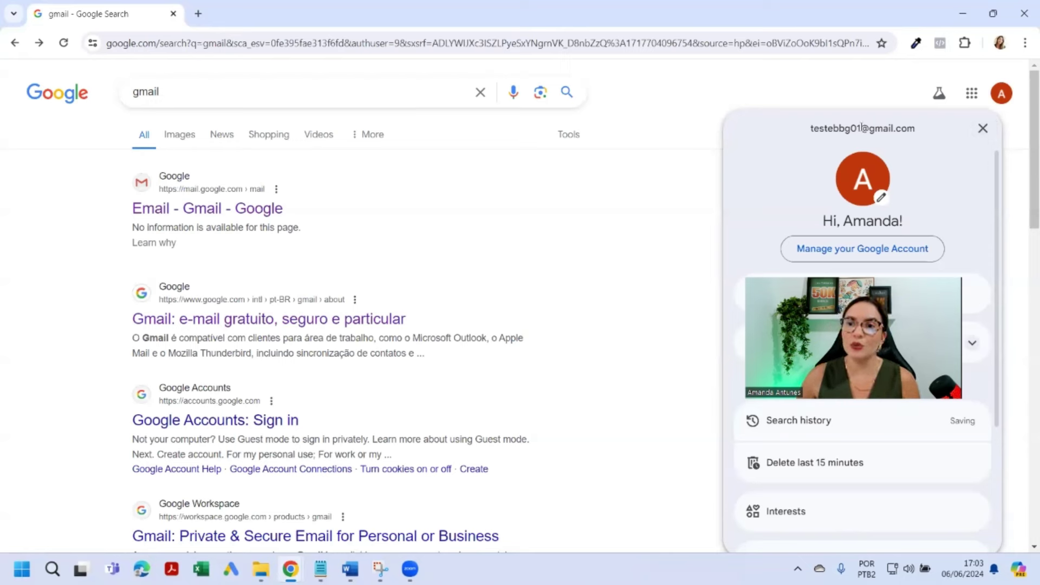
Close the account details and open Google Ads from the list of Google apps.
{"action": "left_click", "coordinate": [323, 268]}
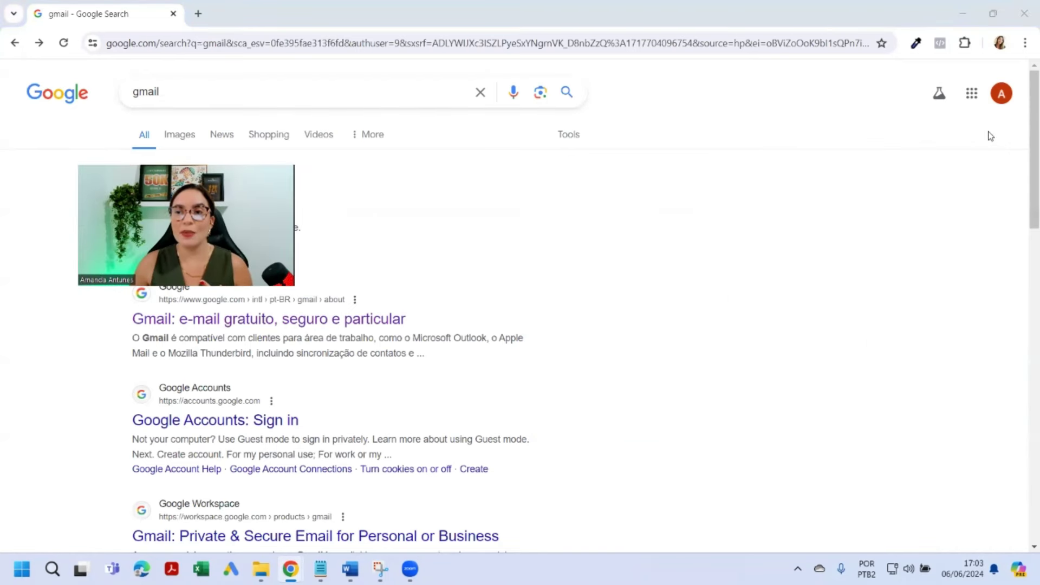
{"action": "left_click", "coordinate": [972, 94]}
{"action": "scroll", "coordinate": [920, 262], "scroll_direction": "down", "scroll_amount": 3}
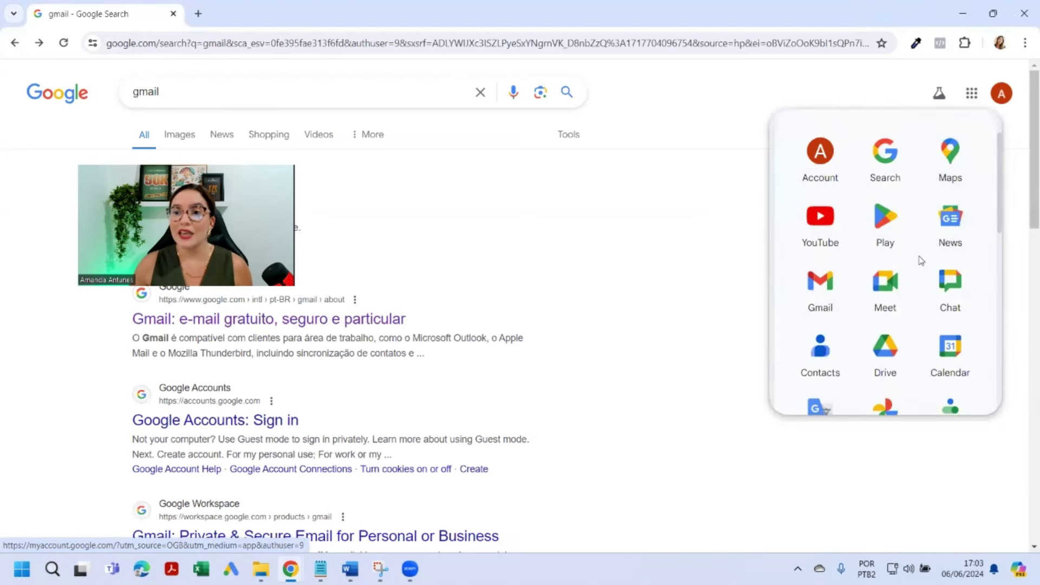
{"action": "scroll", "coordinate": [920, 262], "scroll_direction": "down", "scroll_amount": 5}
{"action": "key", "text": "ctrl+plus"}
{"action": "key", "text": "ctrl+plus"}
{"action": "key", "text": "ctrl+plus"}
{"action": "key", "text": "ctrl+plus"}
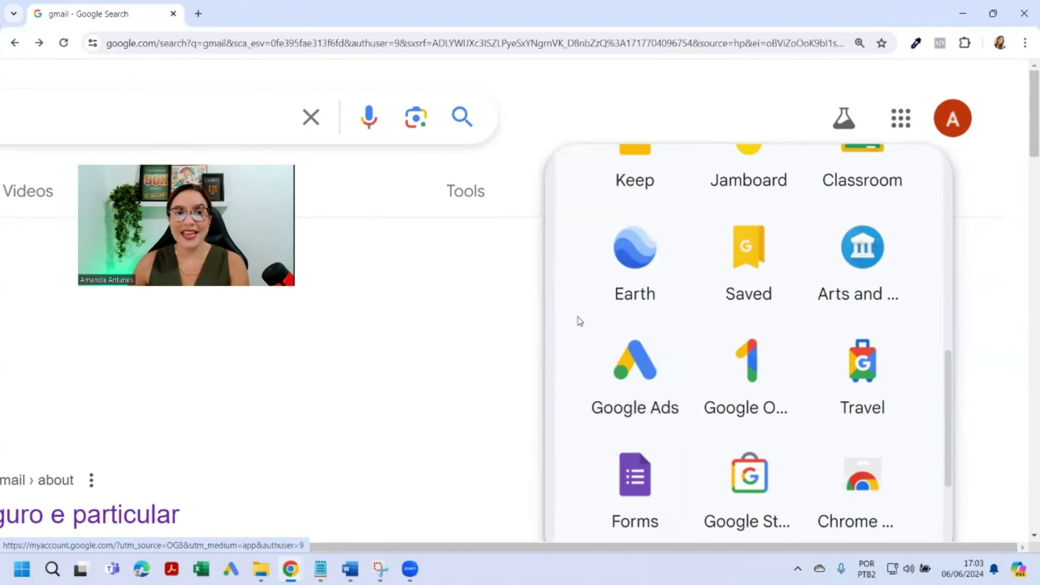
{"action": "left_click", "coordinate": [587, 428]}
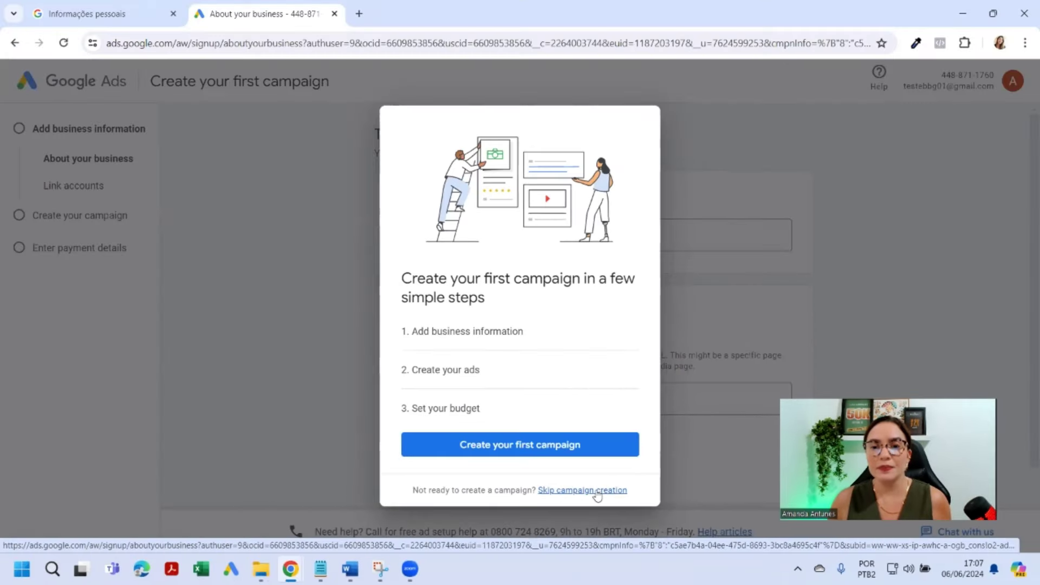
Skip creating the first campaign and proceed to confirming the account settings.
{"action": "left_click", "coordinate": [514, 465]}
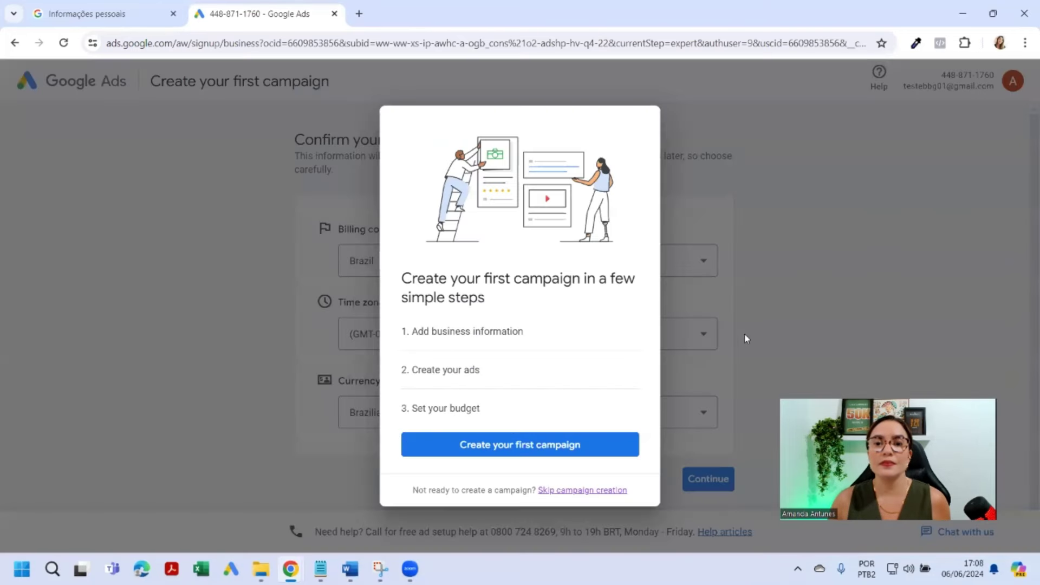
{"action": "left_click", "coordinate": [577, 490]}
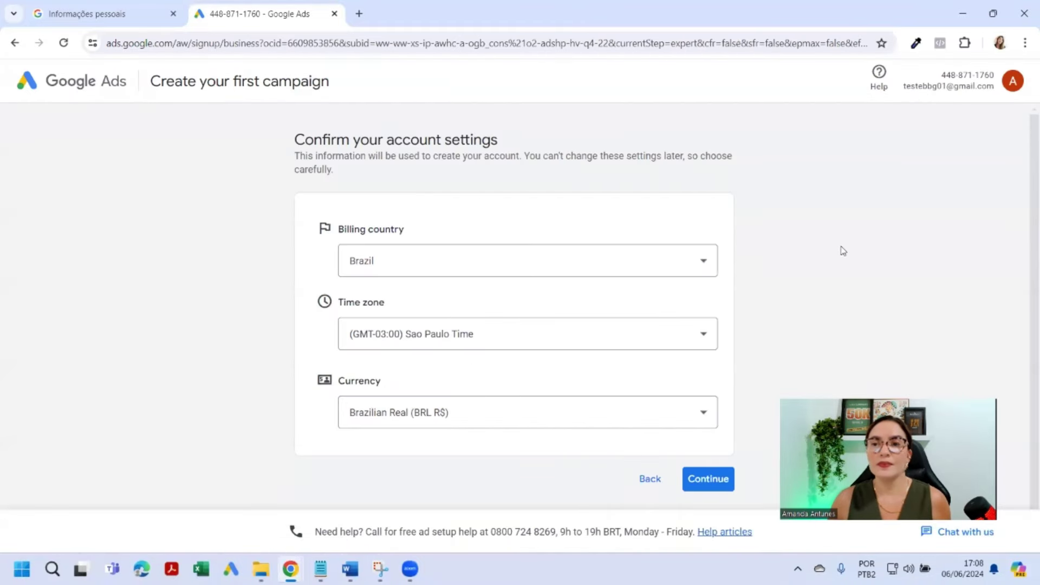
Translate the account settings page into Portuguese and dismiss the translation popup.
{"action": "right_click", "coordinate": [919, 195]}
{"action": "left_click", "coordinate": [941, 177]}
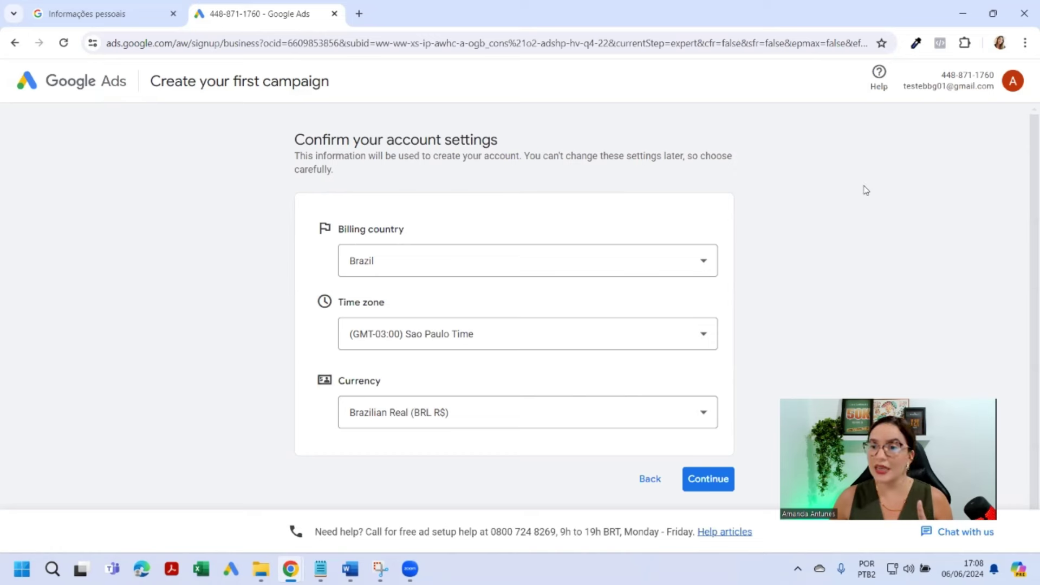
{"action": "right_click", "coordinate": [858, 158]}
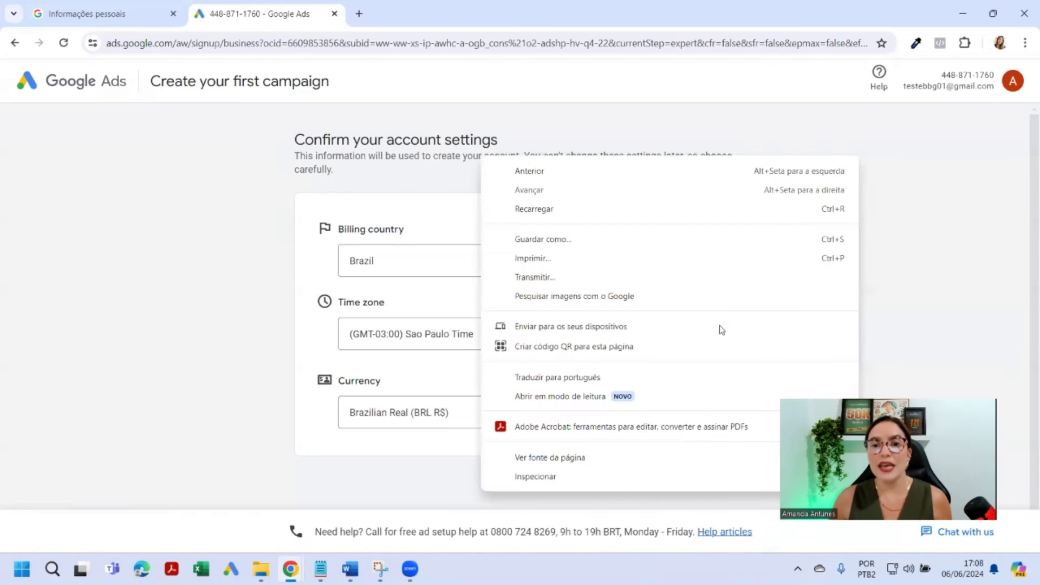
{"action": "left_click", "coordinate": [594, 384]}
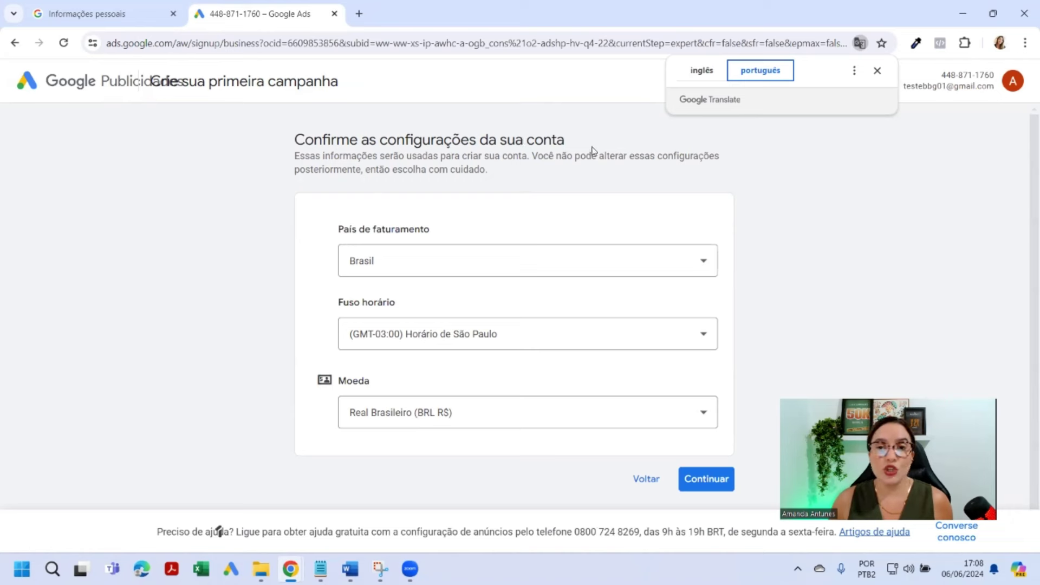
{"action": "left_click", "coordinate": [877, 71]}
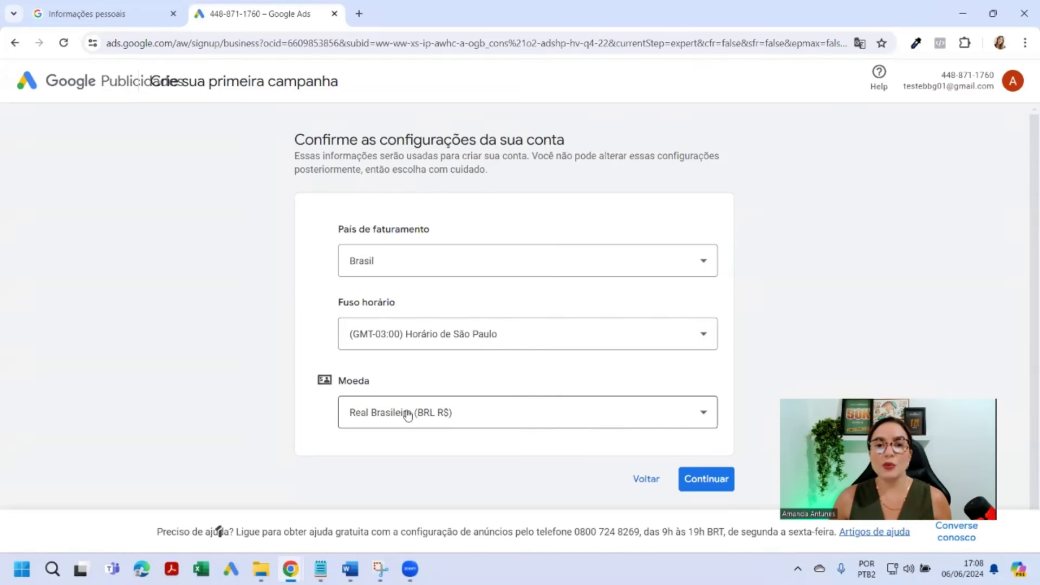
Accept the Brazil, São Paulo time and Brazilian Real settings, and set the customer's account type to Individual.
{"action": "left_click", "coordinate": [709, 479]}
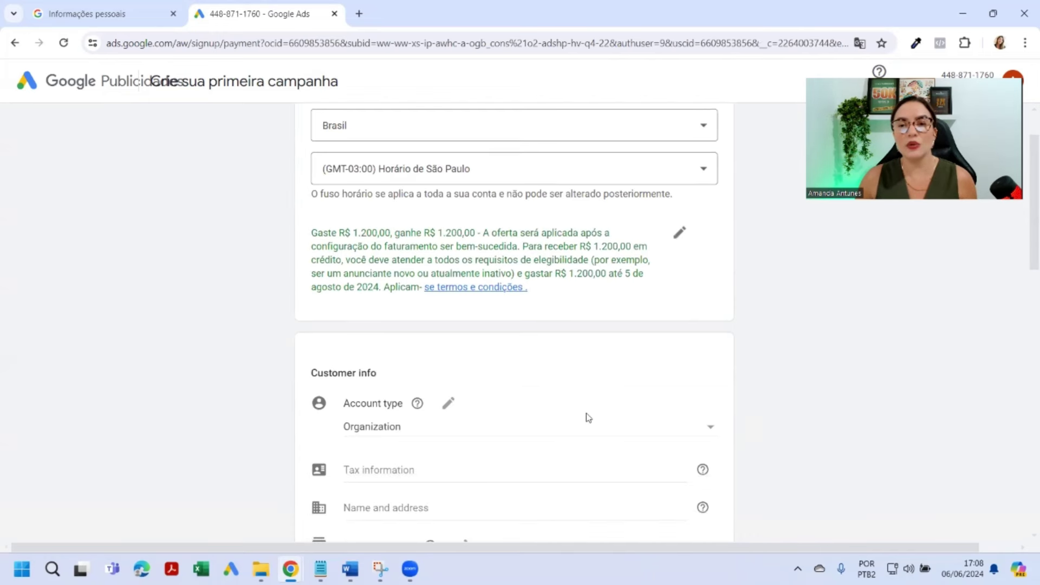
{"action": "scroll", "coordinate": [587, 417], "scroll_direction": "down", "scroll_amount": 1}
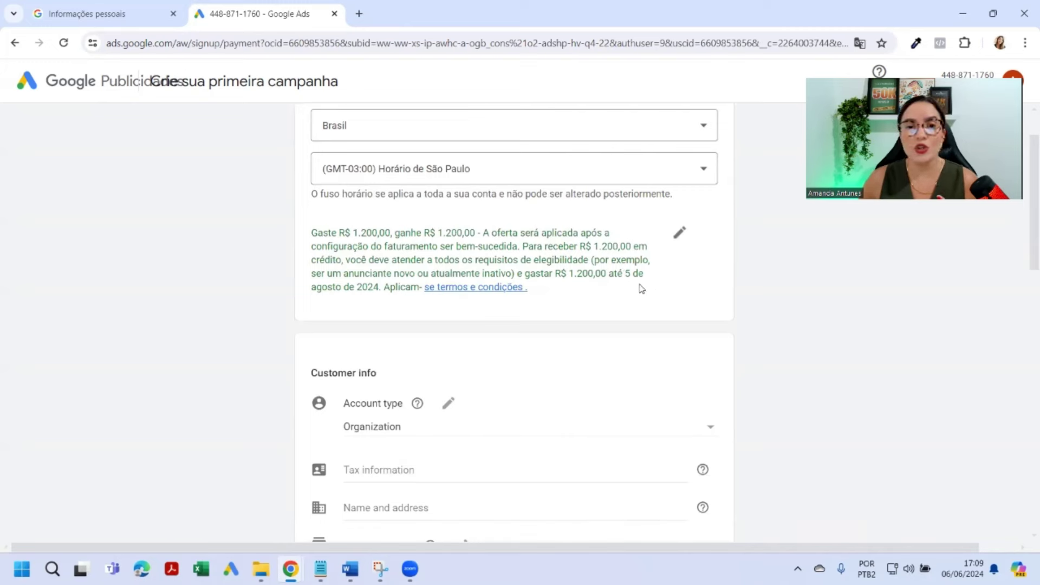
{"action": "scroll", "coordinate": [676, 305], "scroll_direction": "down", "scroll_amount": 2}
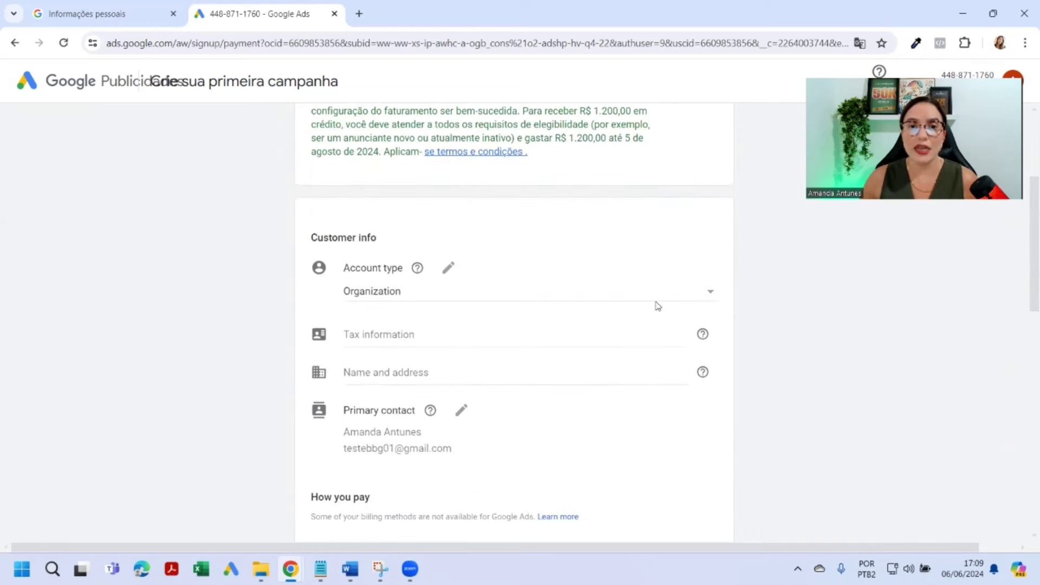
{"action": "left_click", "coordinate": [409, 210]}
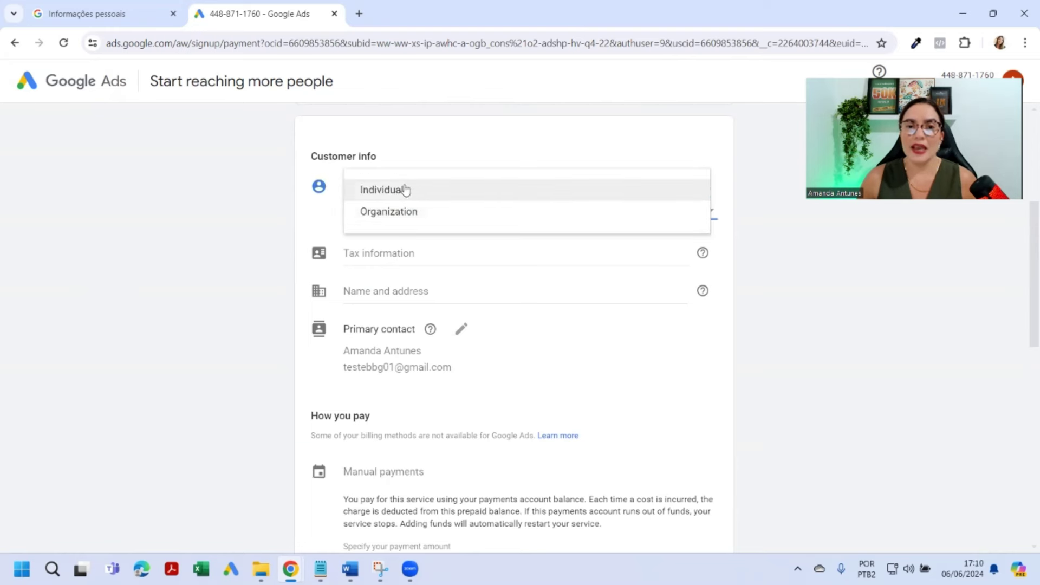
{"action": "left_click", "coordinate": [401, 190]}
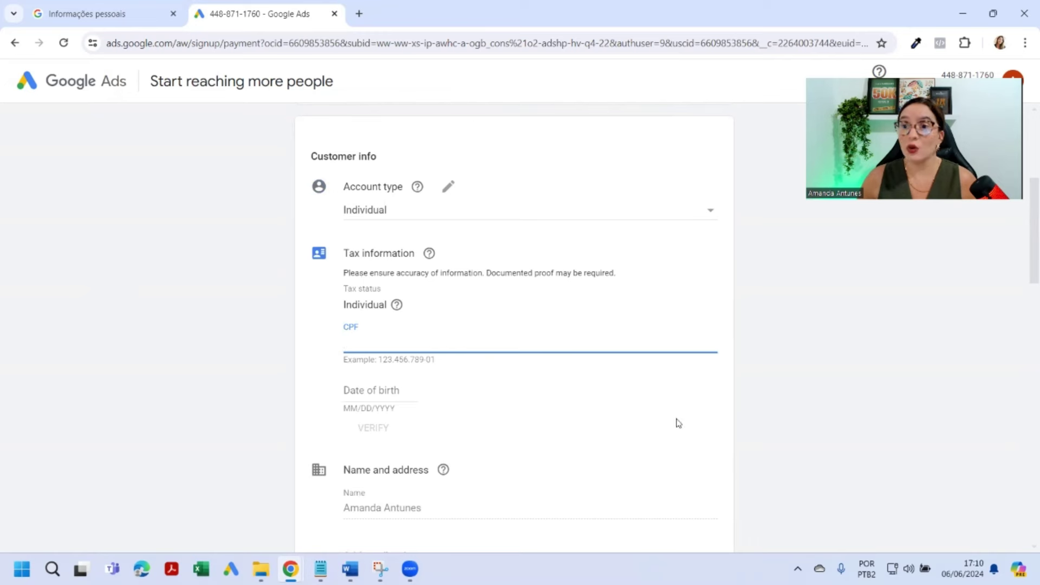
Submit the payment setup with tax, address and card details, declining personalized expert guidance, and continue to the new account.
{"action": "scroll", "coordinate": [679, 423], "scroll_direction": "down", "scroll_amount": 3}
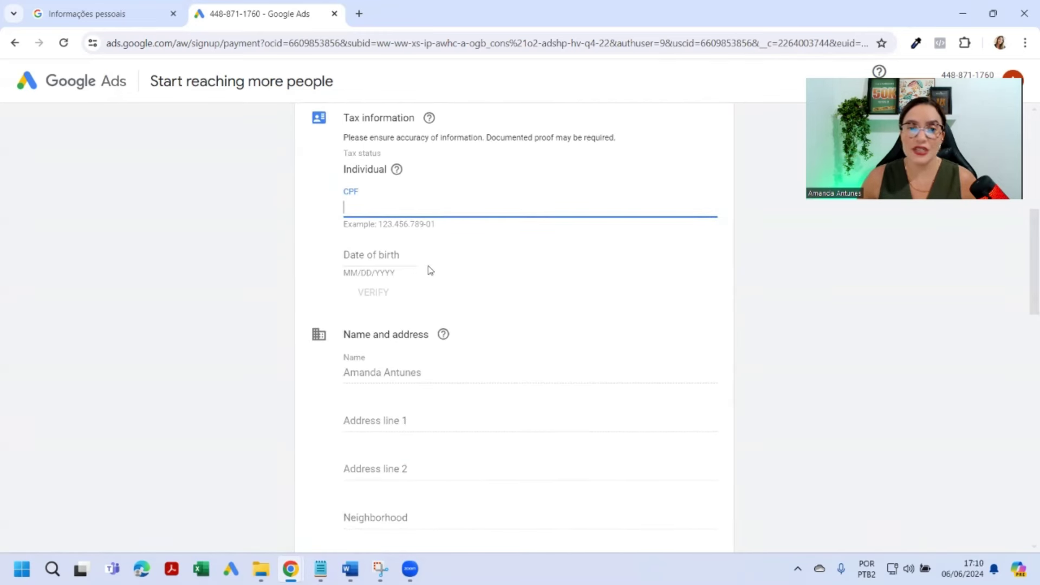
{"action": "scroll", "coordinate": [360, 248], "scroll_direction": "down", "scroll_amount": 3}
{"action": "scroll", "coordinate": [401, 312], "scroll_direction": "down", "scroll_amount": 4}
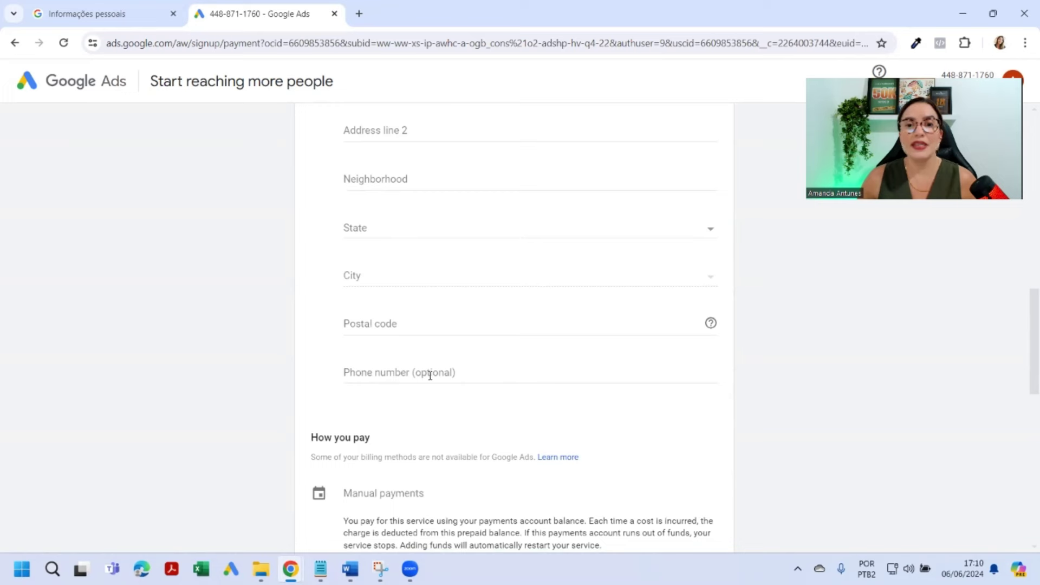
{"action": "scroll", "coordinate": [441, 379], "scroll_direction": "down", "scroll_amount": 3}
{"action": "scroll", "coordinate": [448, 375], "scroll_direction": "down", "scroll_amount": 3}
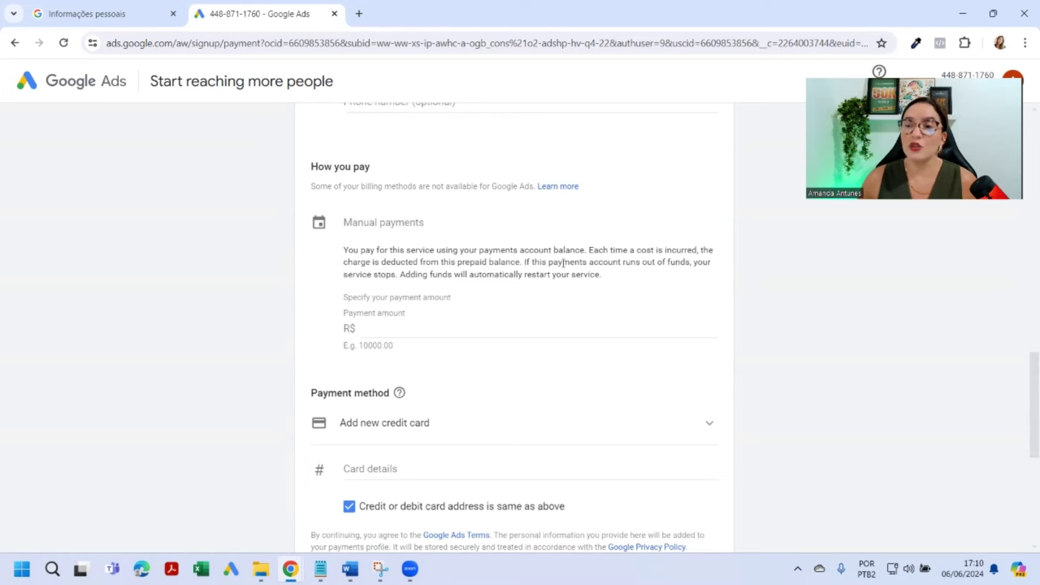
{"action": "scroll", "coordinate": [575, 313], "scroll_direction": "down", "scroll_amount": 4}
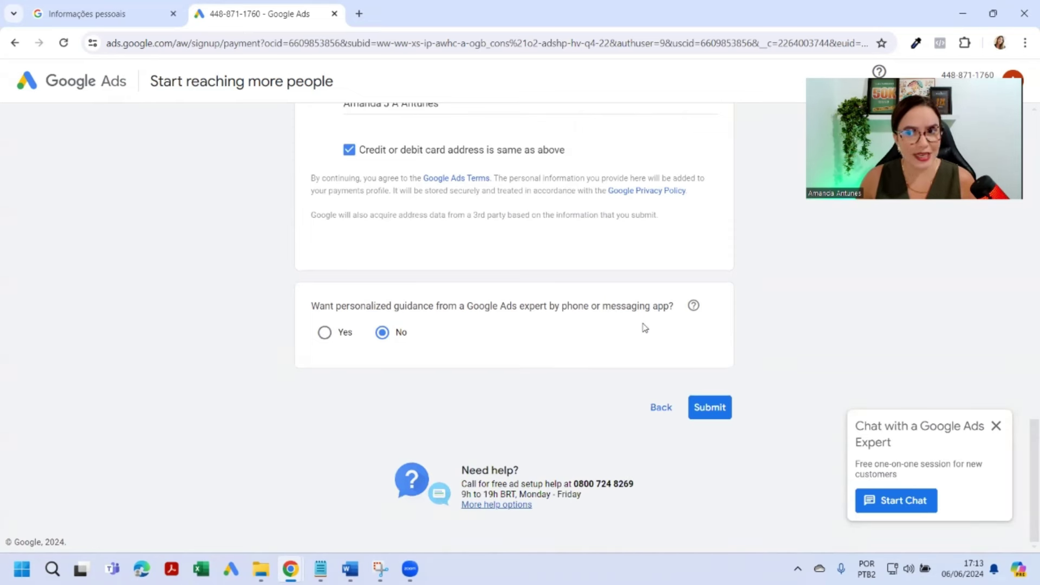
{"action": "left_click", "coordinate": [709, 409]}
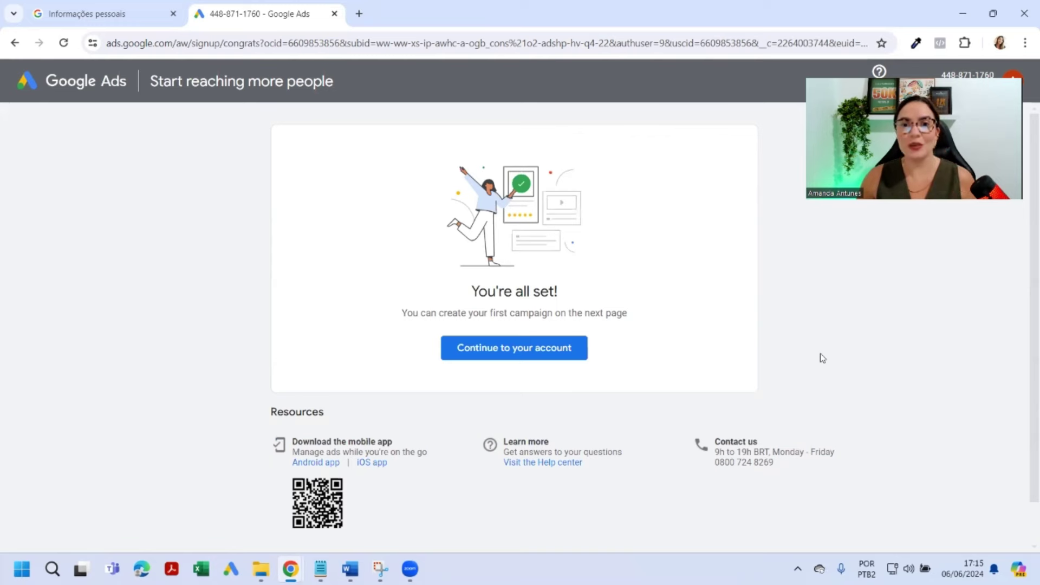
{"action": "scroll", "coordinate": [579, 349], "scroll_direction": "down", "scroll_amount": 1}
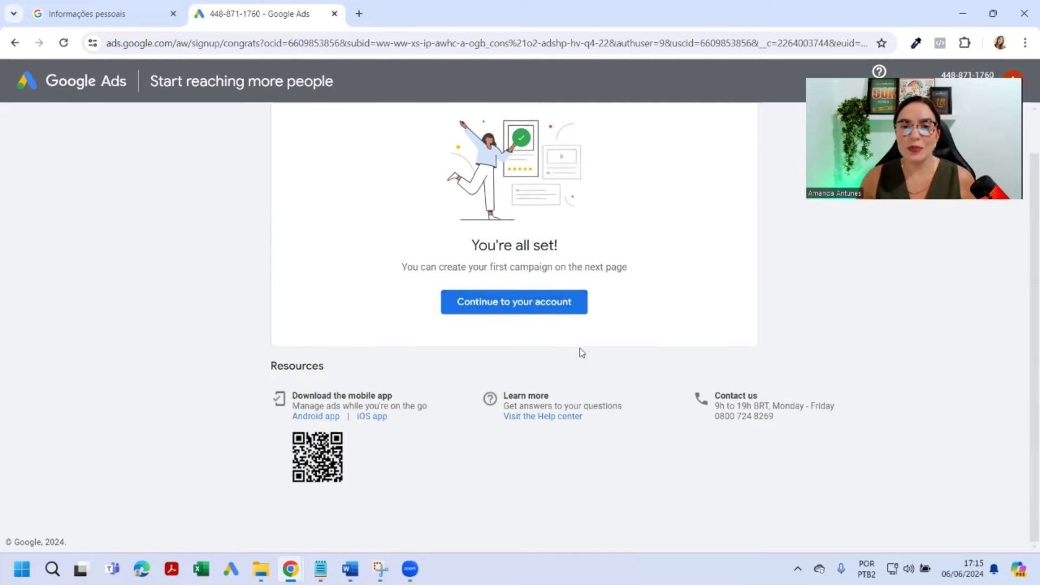
{"action": "left_click", "coordinate": [537, 301]}
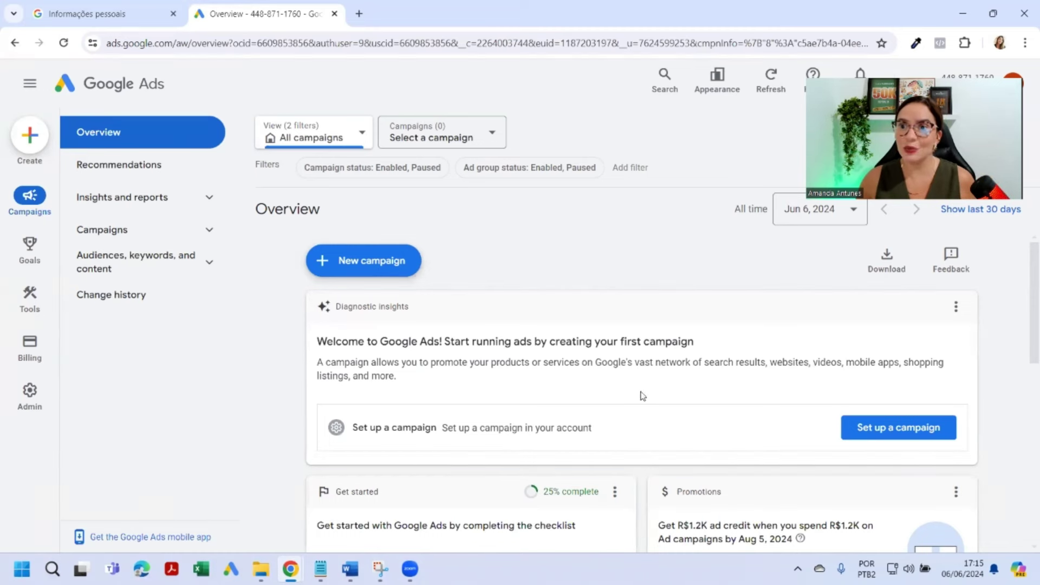
Open the account's admin preferences and choose Português (Brasil) as the display language.
{"action": "mouse_move", "coordinate": [28, 397]}
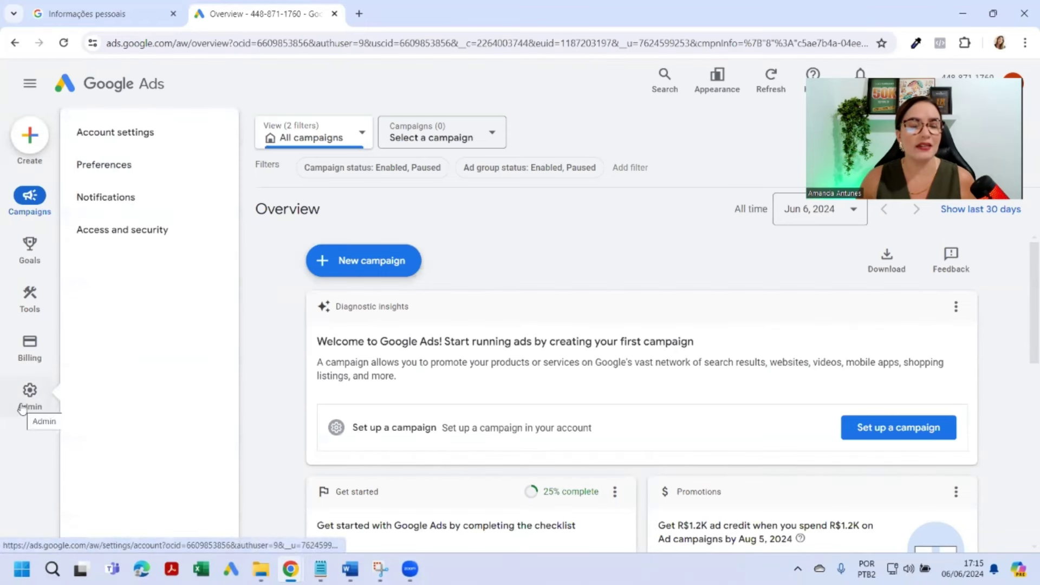
{"action": "left_click", "coordinate": [22, 409]}
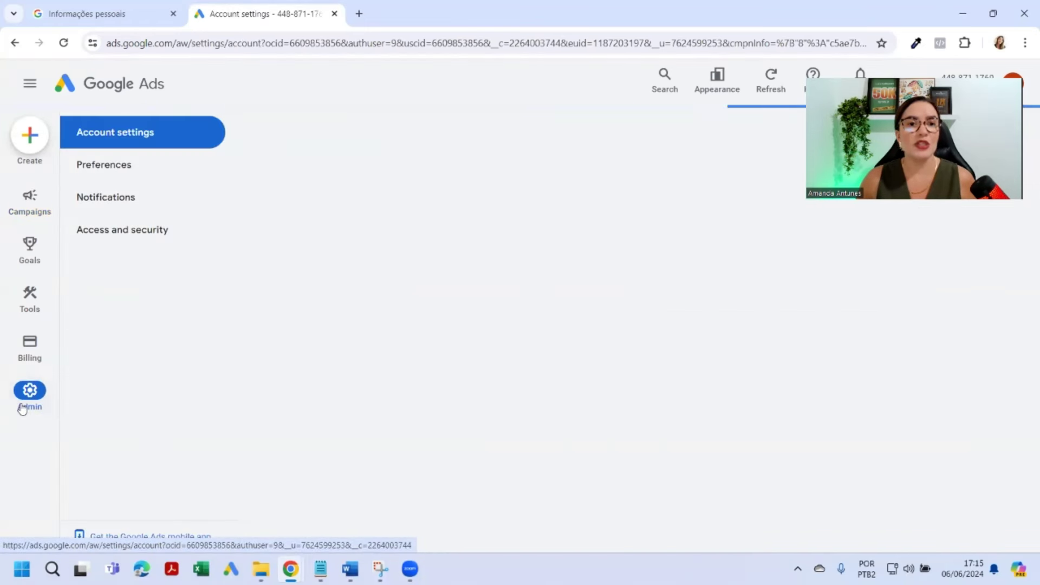
{"action": "left_click", "coordinate": [130, 170]}
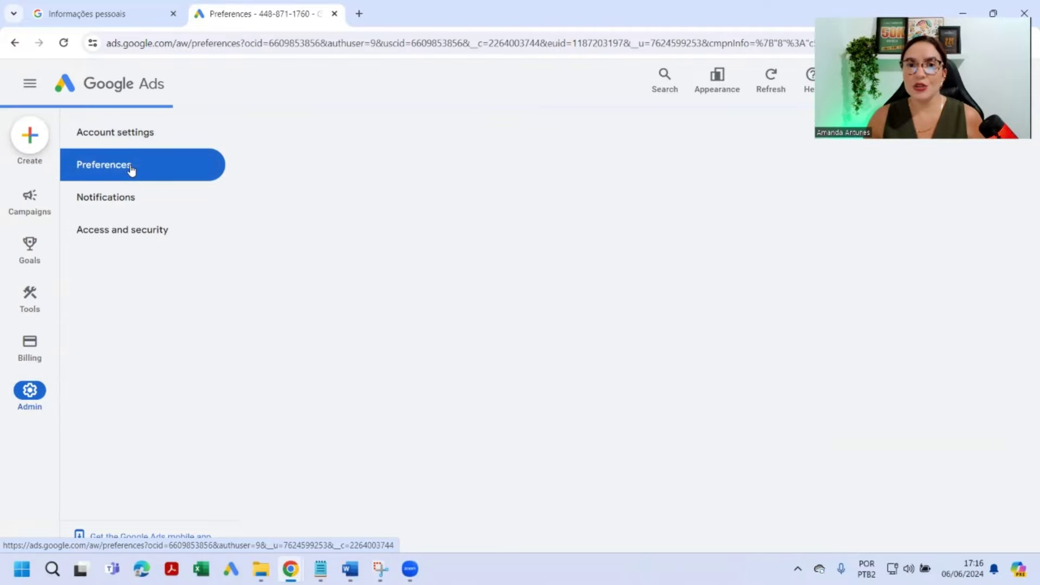
{"action": "scroll", "coordinate": [974, 243], "scroll_direction": "down", "scroll_amount": 6}
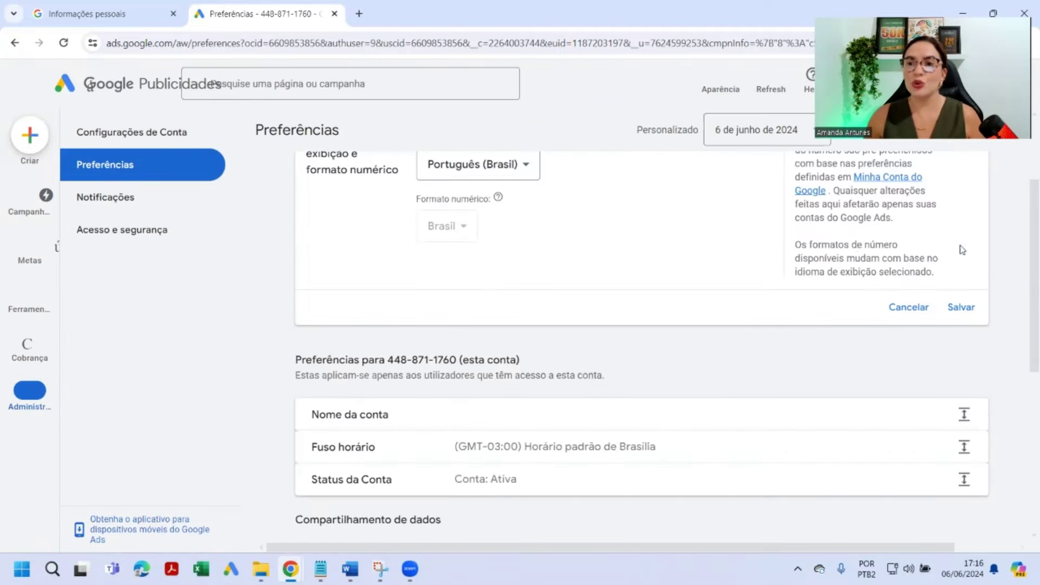